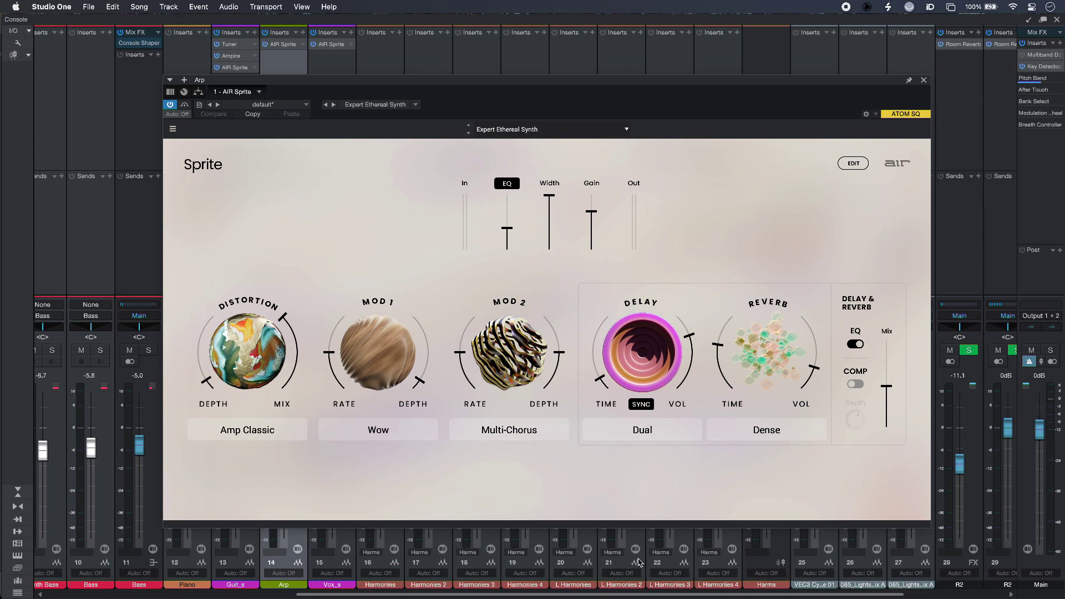
# Step: Bypass and re-enable the Arp synth's Sprite effect twice to compare dry and wet
pyautogui.click(184, 105)
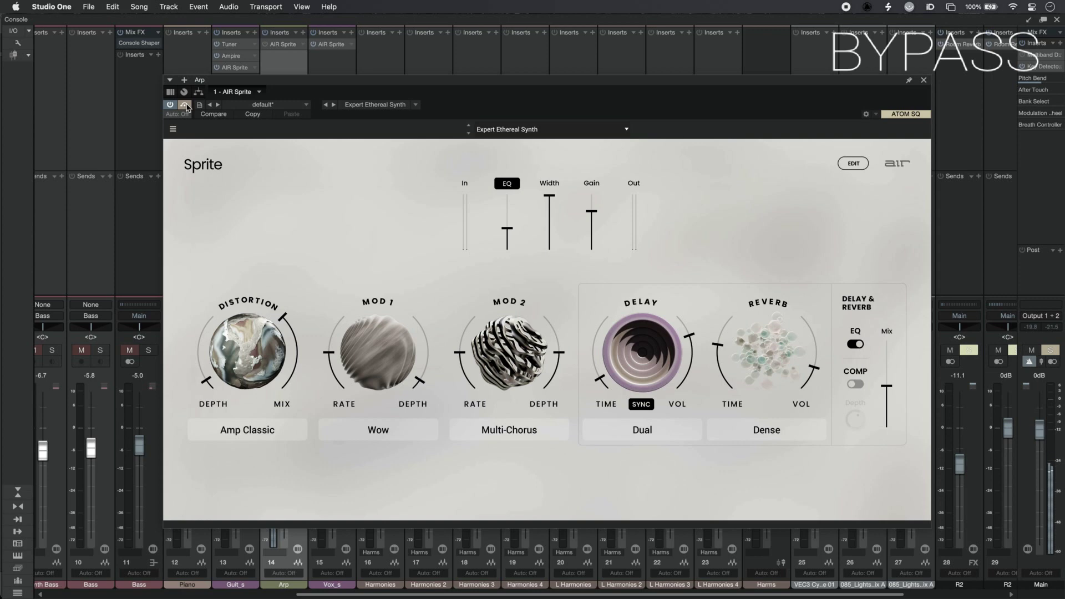
pyautogui.click(186, 105)
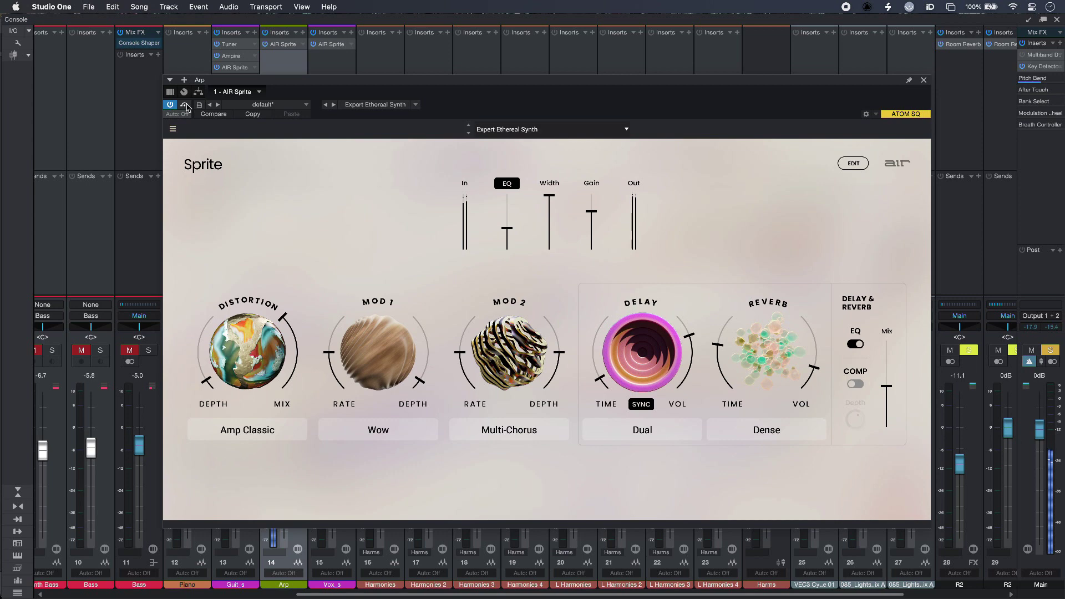
pyautogui.click(184, 106)
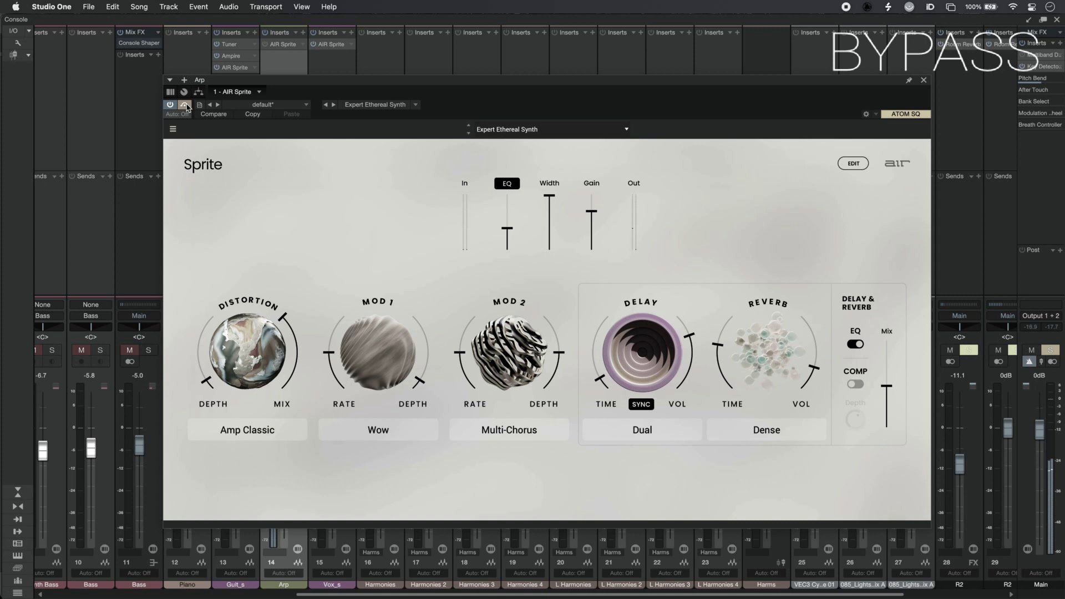
pyautogui.click(185, 105)
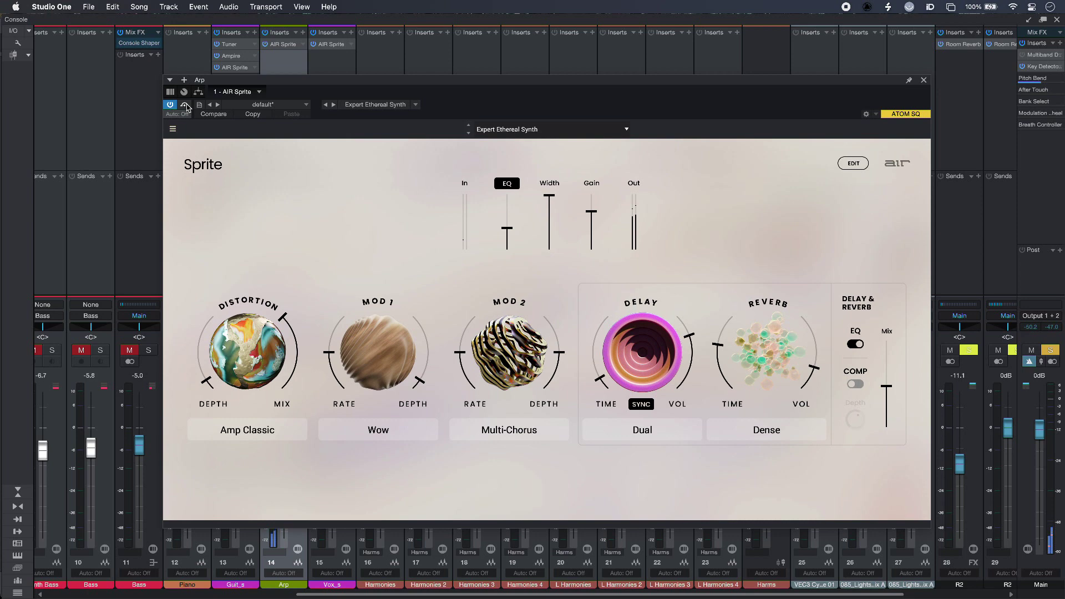
pyautogui.press('Down')
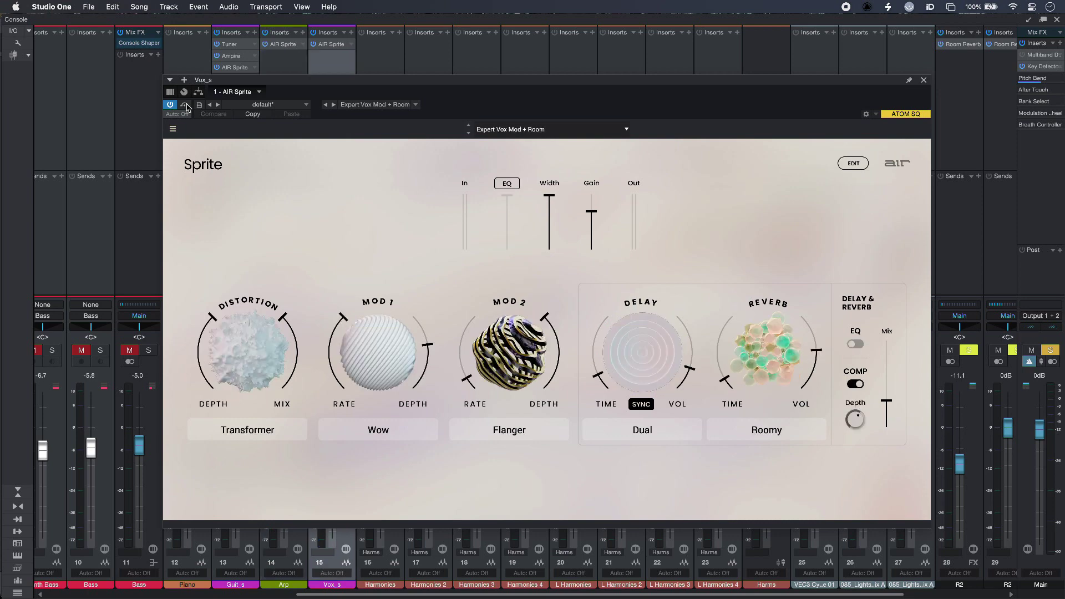
pyautogui.click(185, 105)
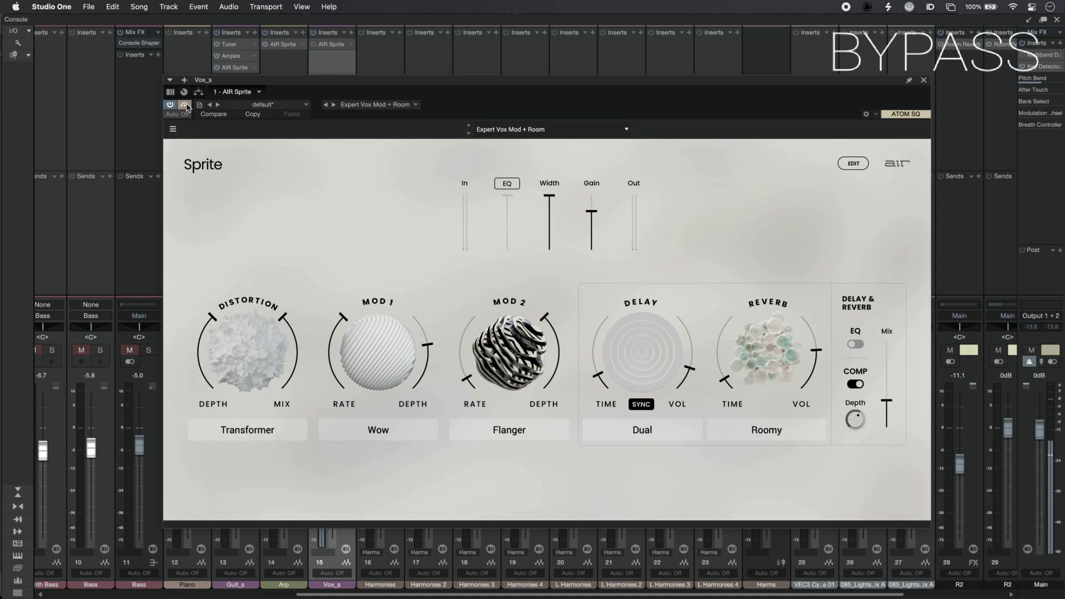
pyautogui.click(185, 105)
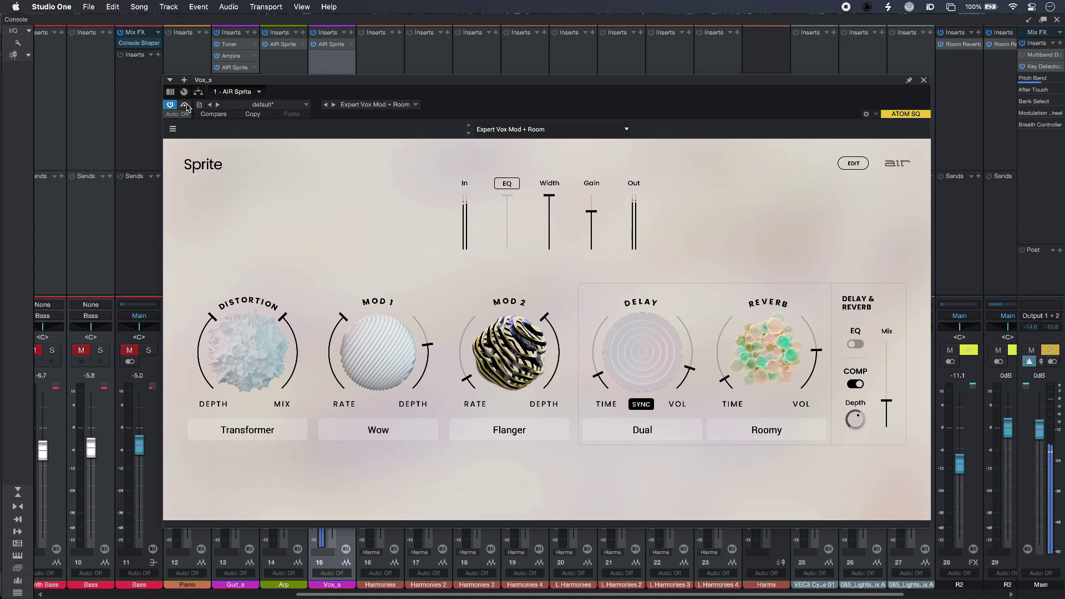
pyautogui.click(185, 106)
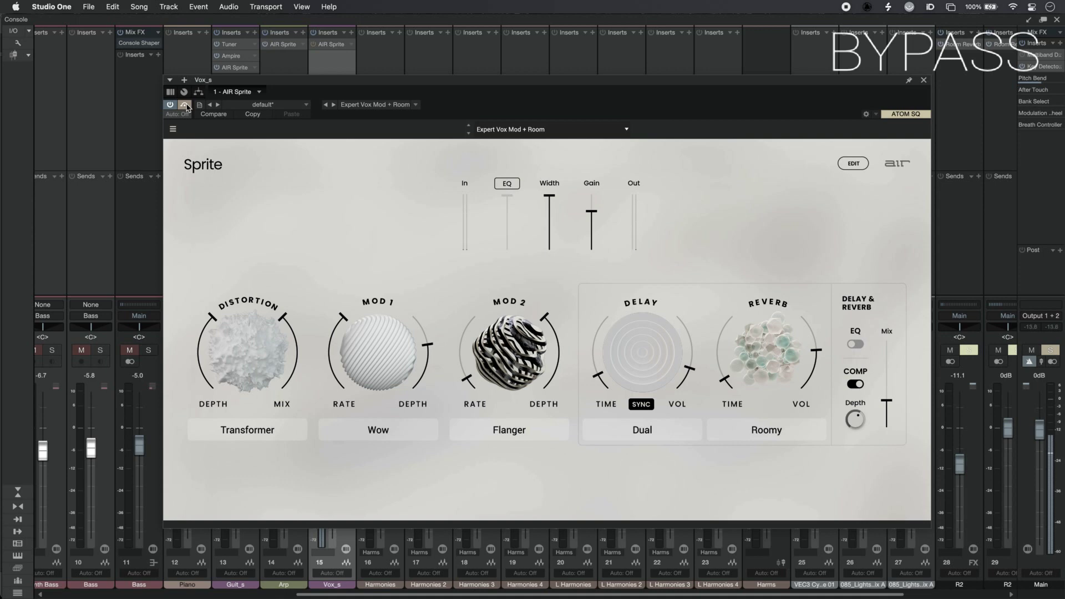
pyautogui.click(185, 105)
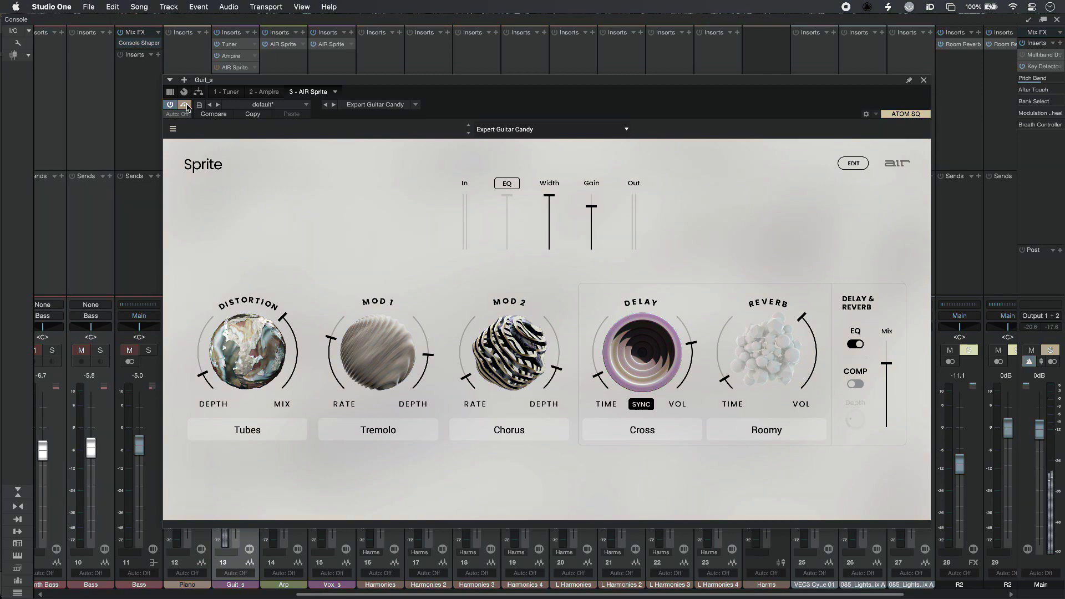
# Step: Compare the guitar Sprite bypassed and active, clear all solos with Shift+S, then select Arp
pyautogui.click(186, 106)
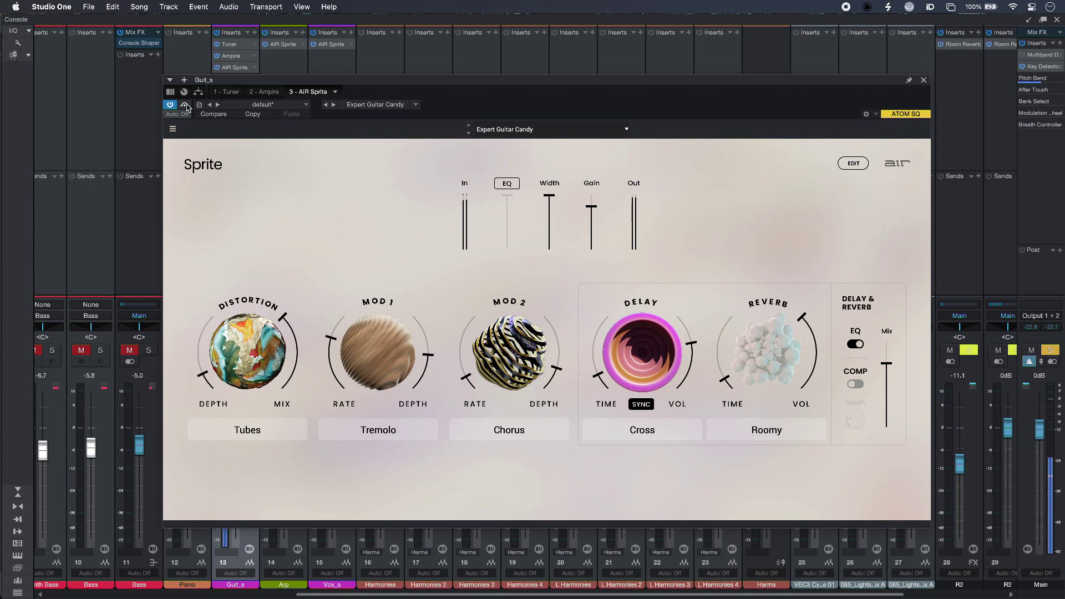
pyautogui.click(186, 106)
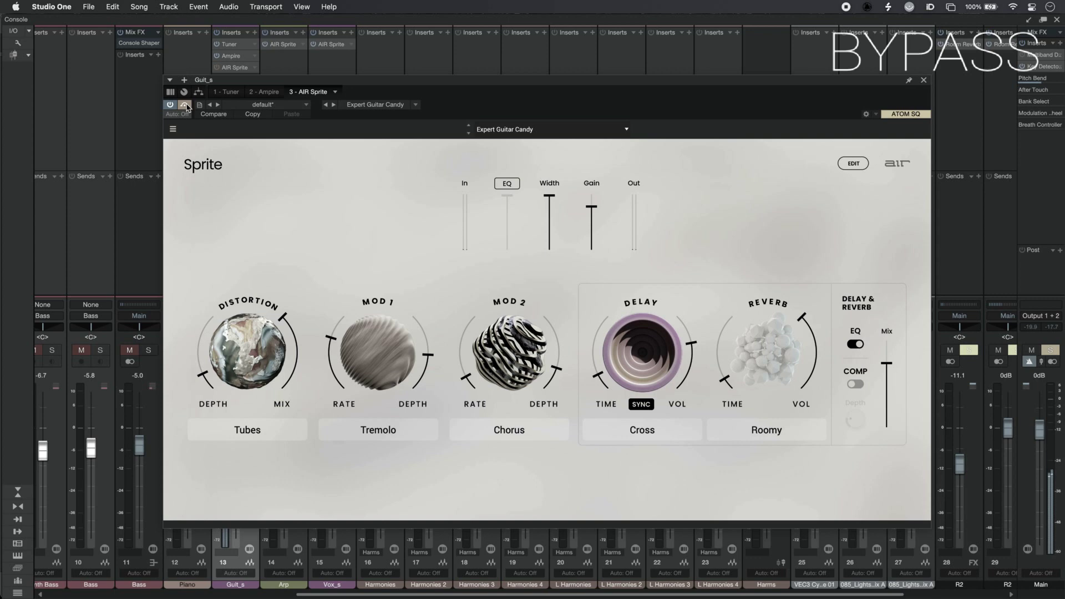
pyautogui.click(186, 106)
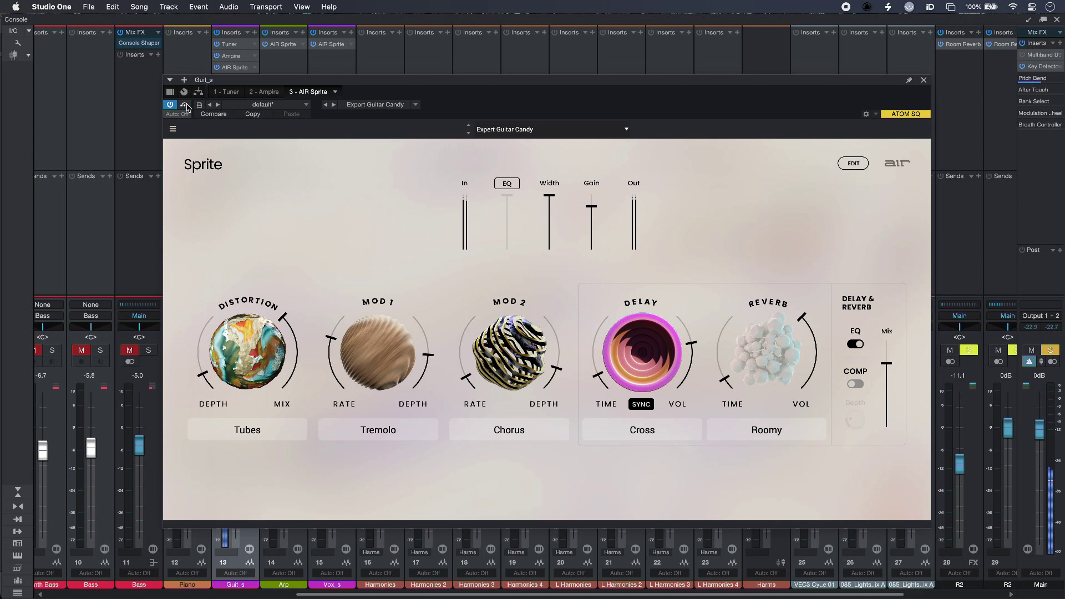
pyautogui.hotkey('shift', 's')
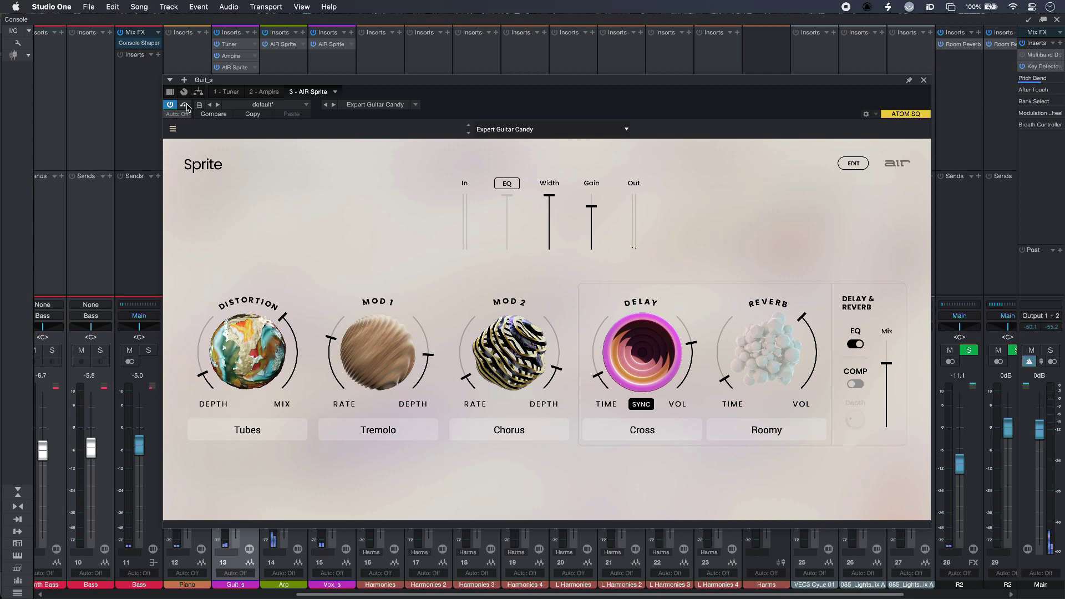
pyautogui.press('Right')
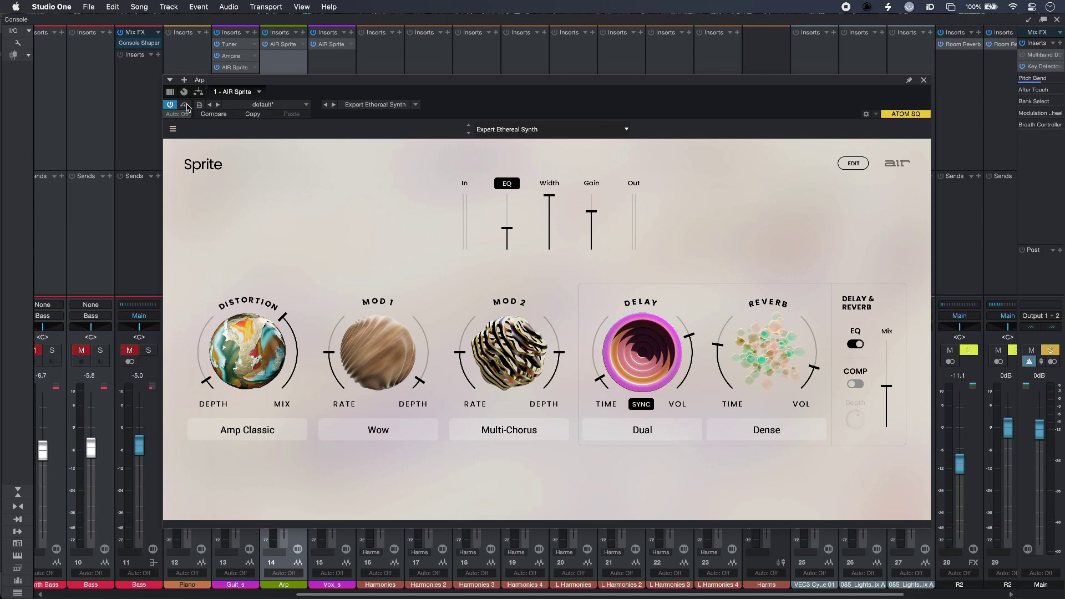
# Step: Load the Textures > Hydro preset on Arp, then step through Great Southern to Furry Wind
pyautogui.click(611, 132)
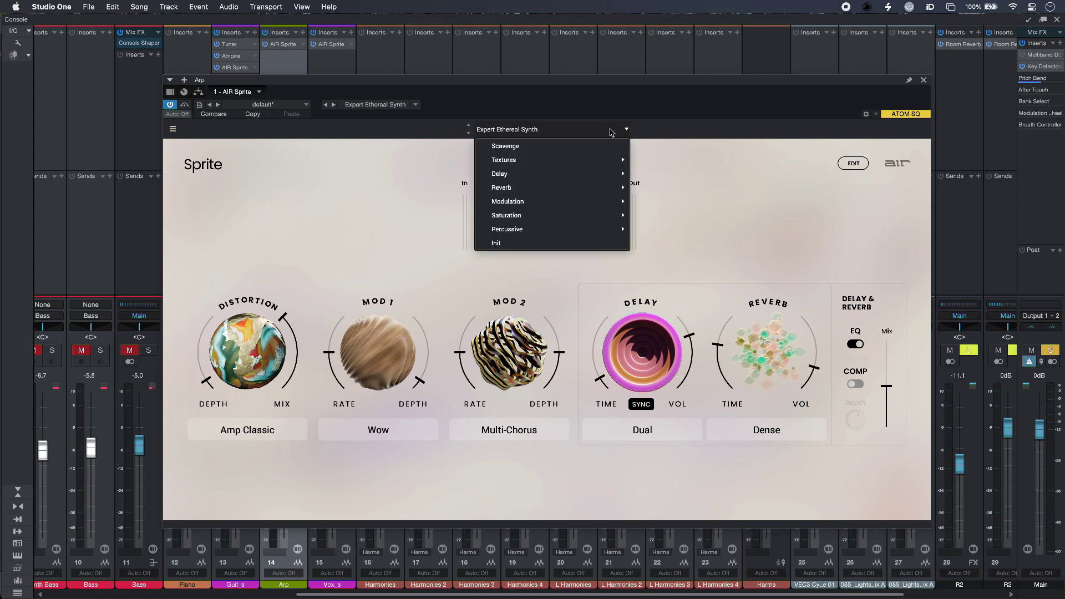
pyautogui.moveTo(550, 160)
pyautogui.click(688, 161)
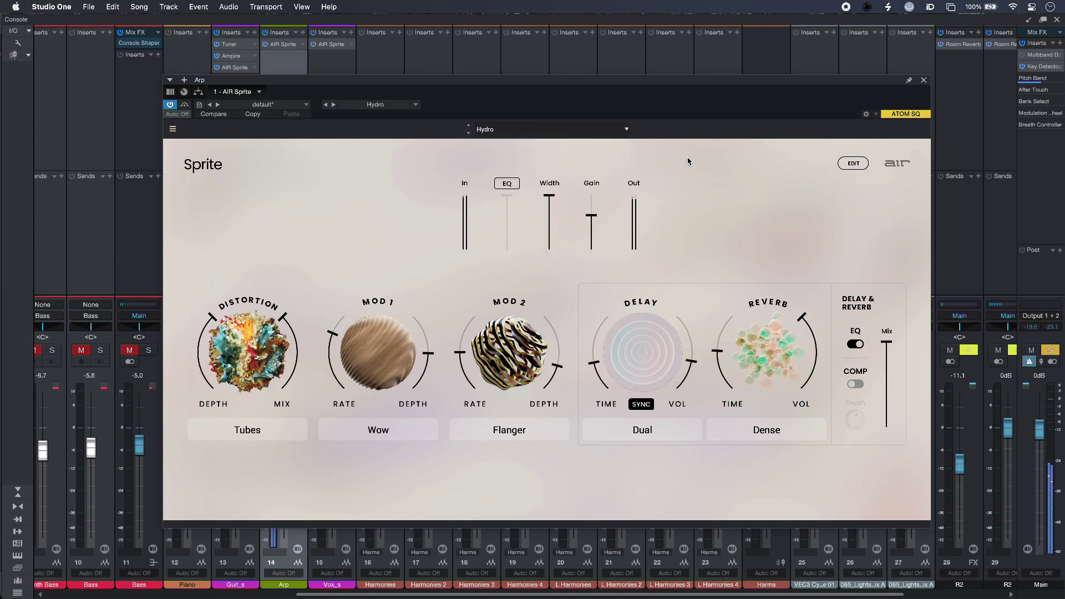
pyautogui.click(468, 133)
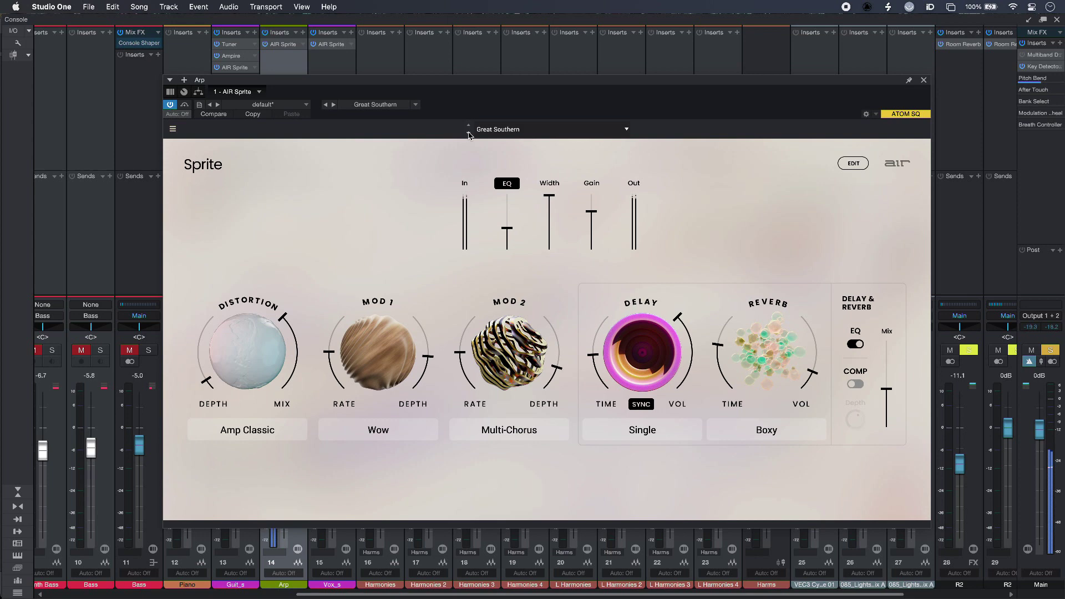
pyautogui.click(469, 134)
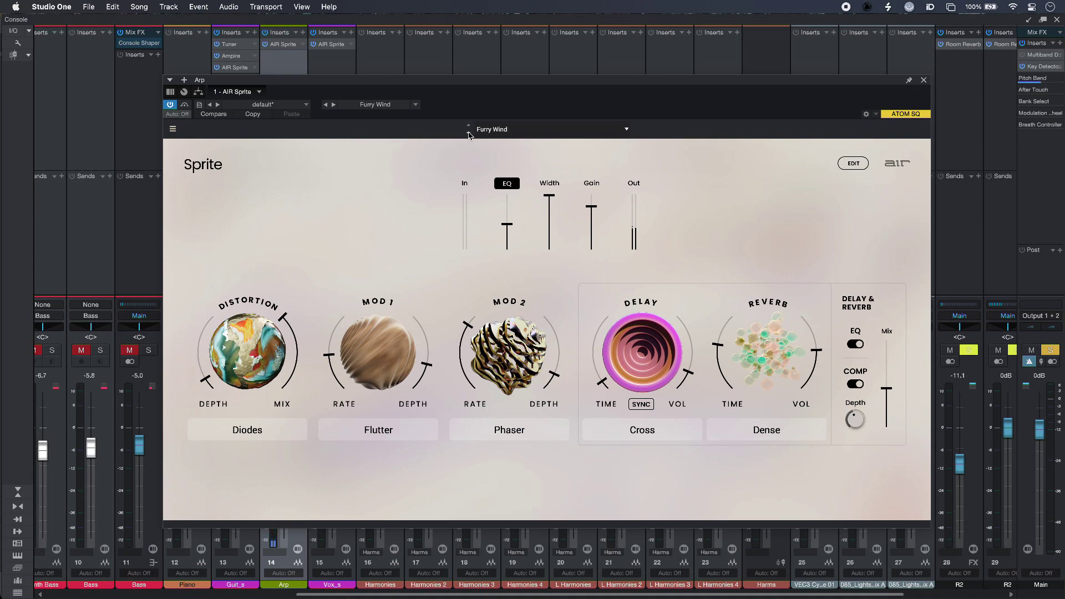
# Step: On the Vox_s track's Sprite, check the edit view and keep Transformer as the distortion type
pyautogui.press('Down')
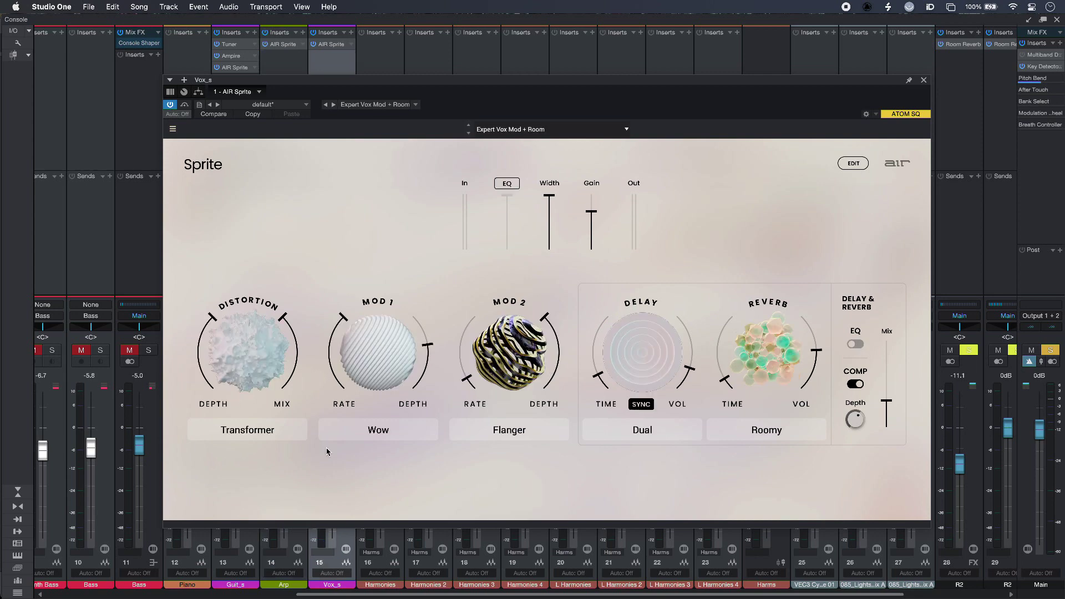
pyautogui.click(854, 165)
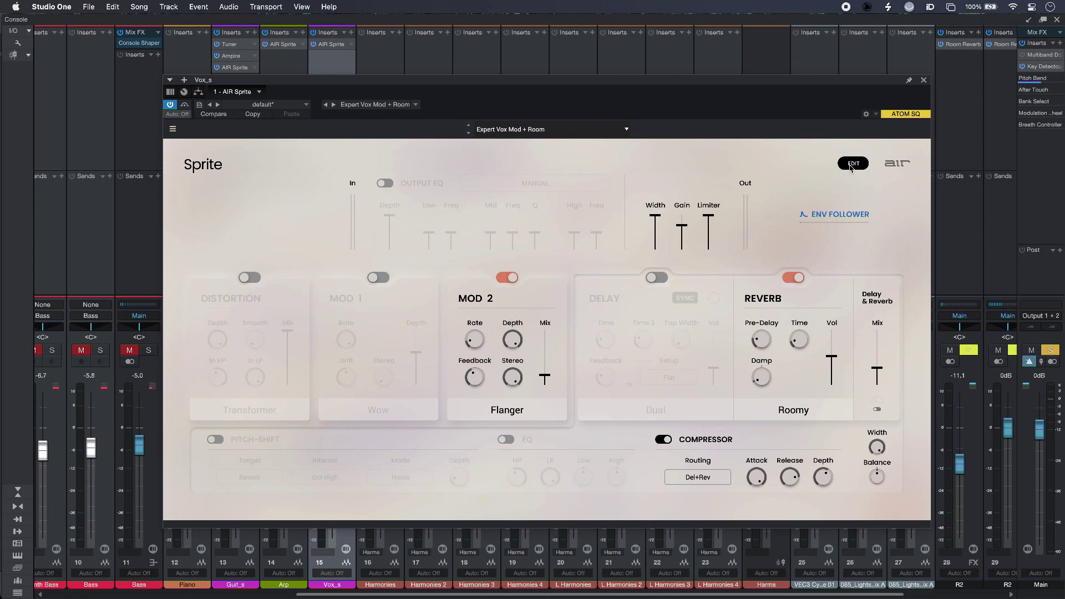
pyautogui.click(854, 164)
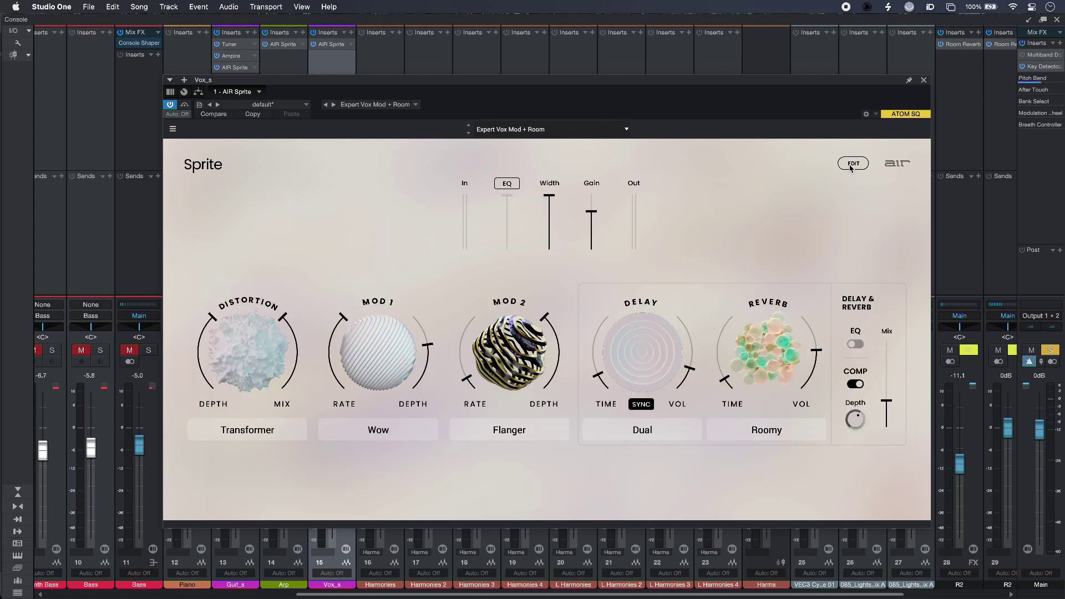
pyautogui.click(235, 364)
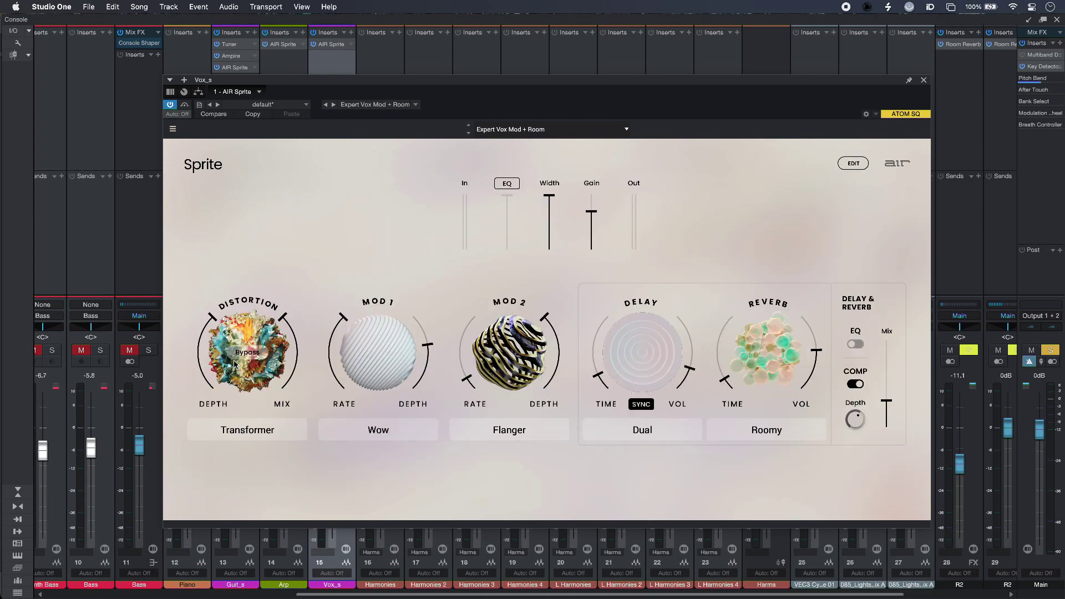
pyautogui.click(235, 363)
pyautogui.click(391, 356)
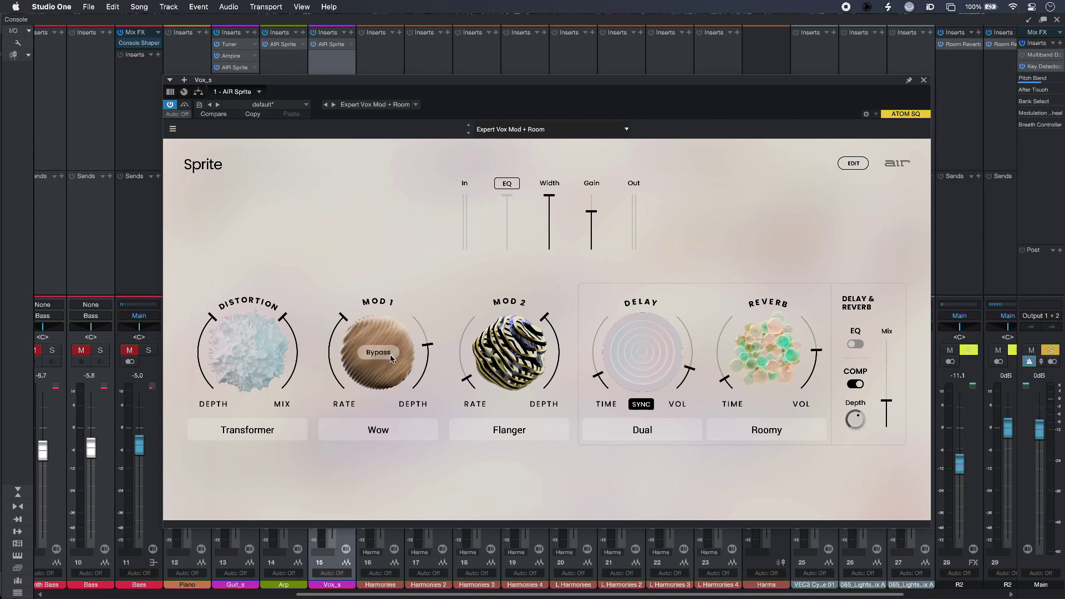
pyautogui.click(263, 431)
pyautogui.click(391, 433)
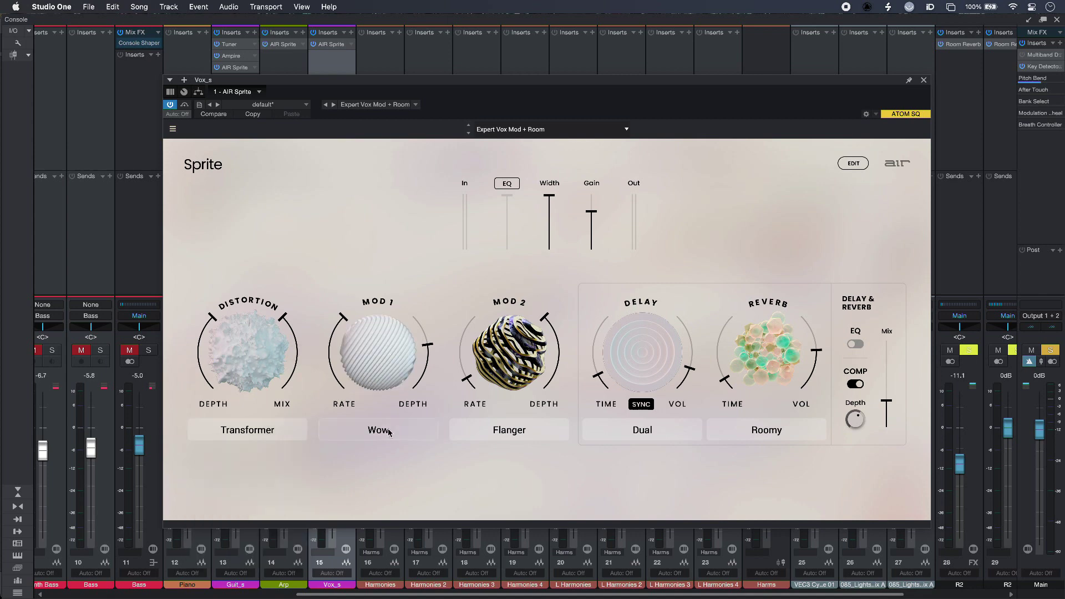
# Step: Keep Wow on Mod 1 and set the Flanger rate to 5.45 Hz
pyautogui.click(496, 431)
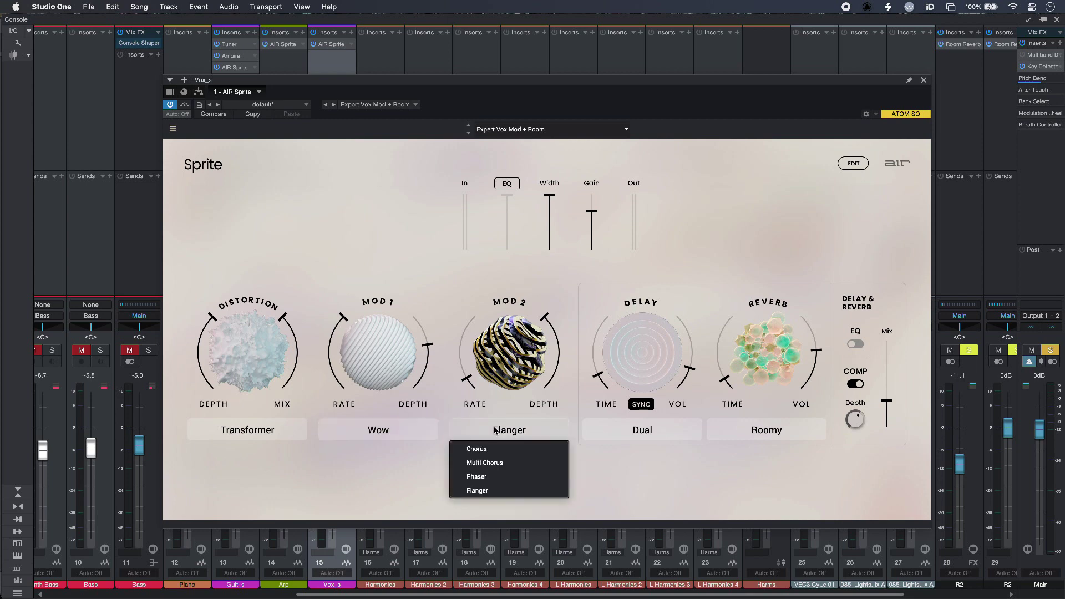
pyautogui.click(377, 433)
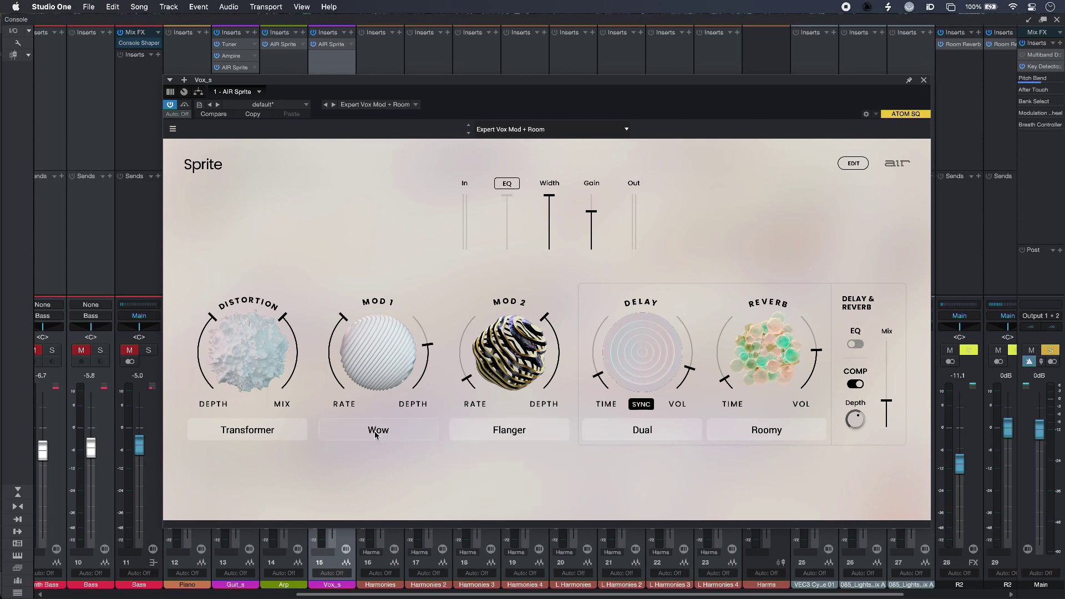
pyautogui.click(501, 472)
pyautogui.moveTo(463, 377)
pyautogui.moveTo(464, 375); pyautogui.dragTo(462, 325)
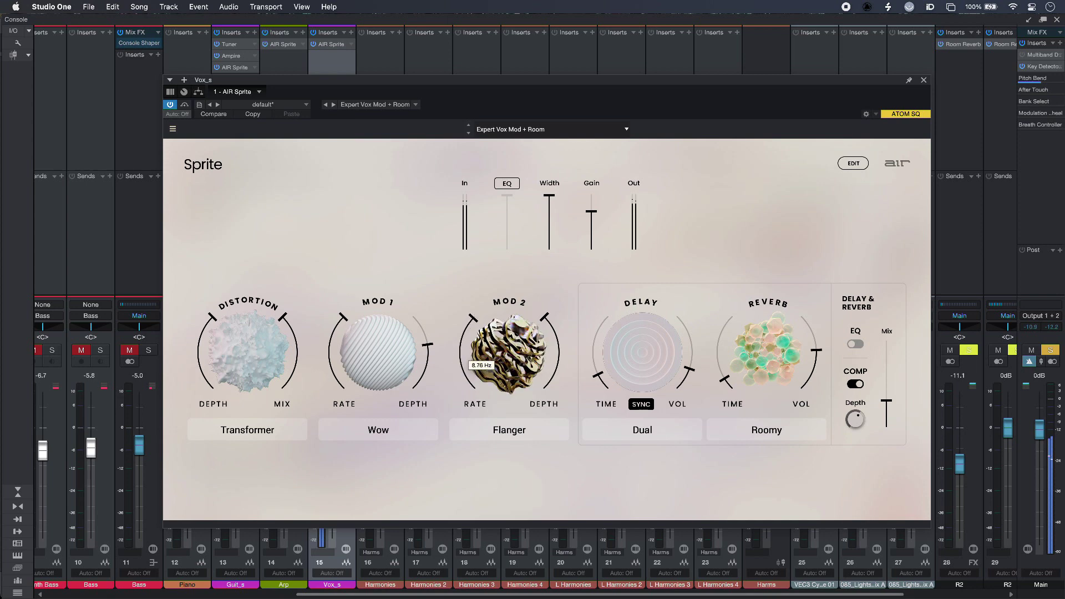
pyautogui.moveTo(463, 325); pyautogui.dragTo(463, 375)
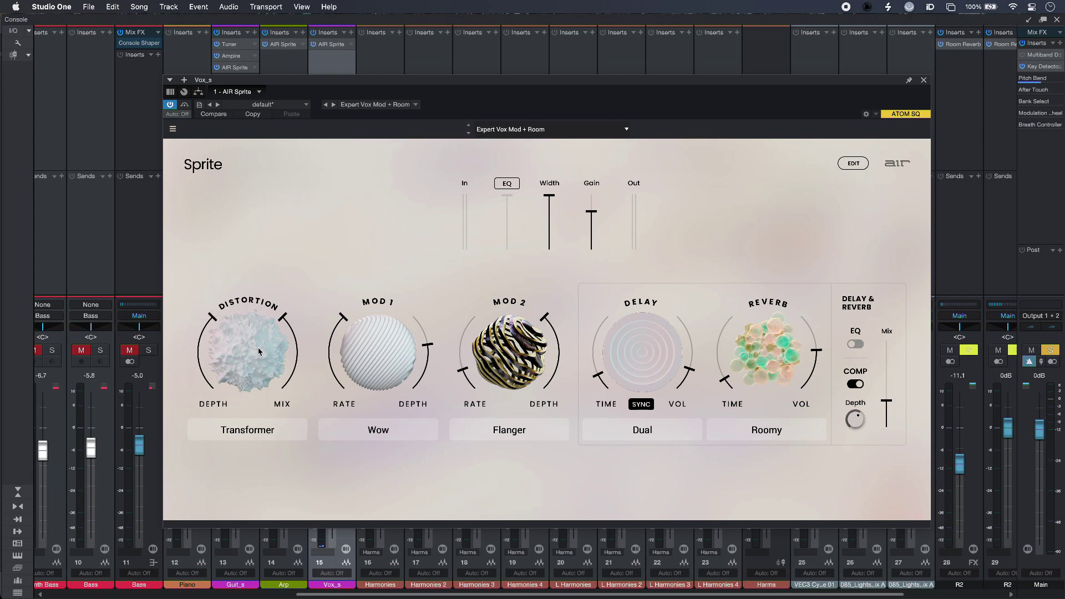
# Step: Re-enable the Distortion module and raise its depth near maximum
pyautogui.click(224, 334)
pyautogui.moveTo(224, 334); pyautogui.dragTo(215, 318)
pyautogui.click(215, 317)
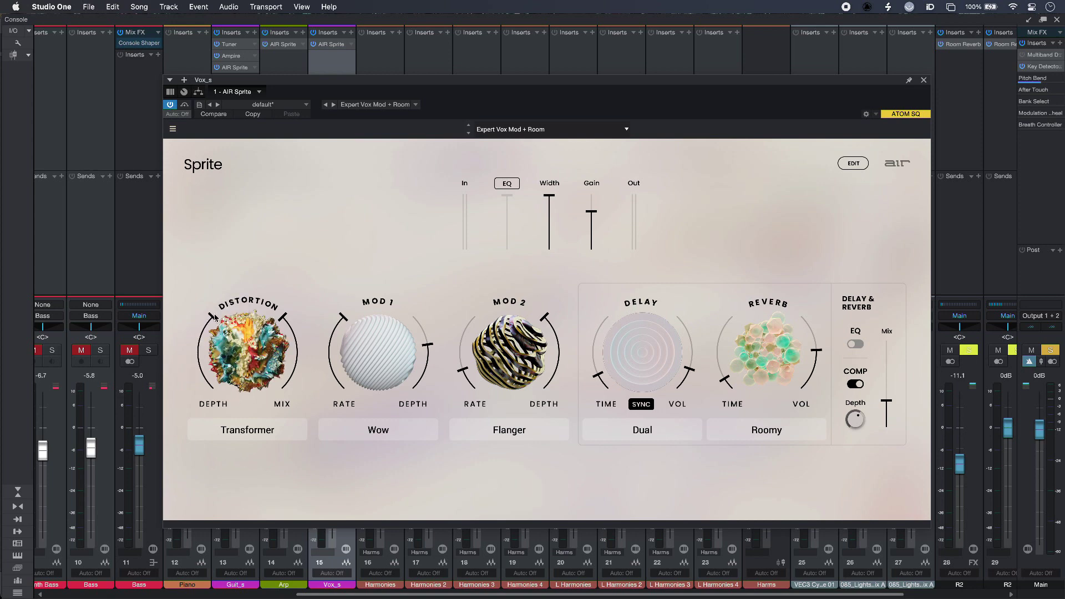
# Step: In the edit view, toggle the Delay module on and off, leaving Delay off
pyautogui.click(852, 165)
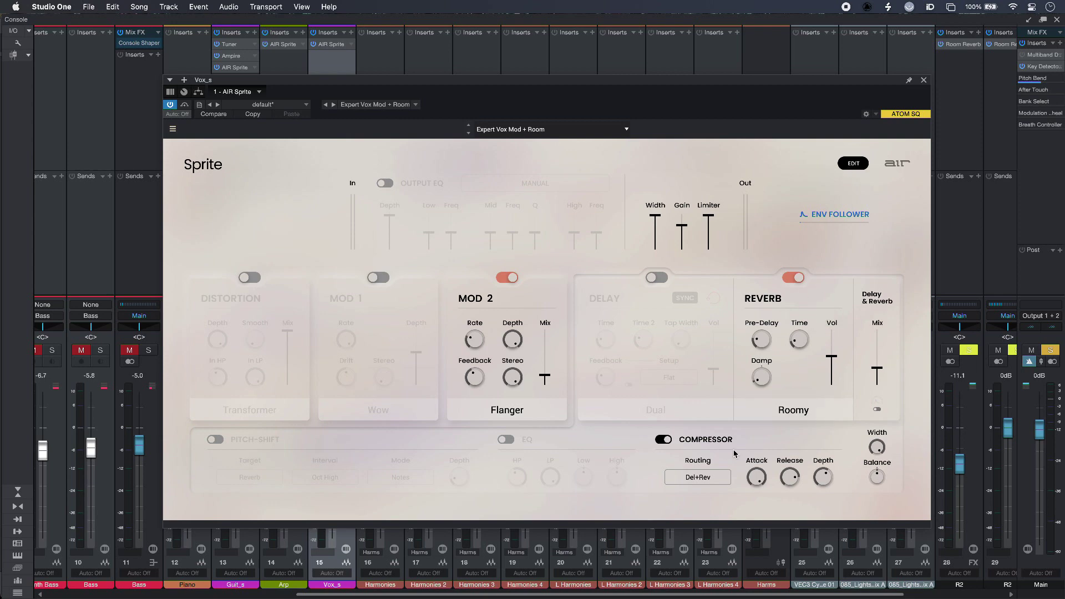
pyautogui.click(659, 278)
pyautogui.click(659, 278)
pyautogui.click(379, 278)
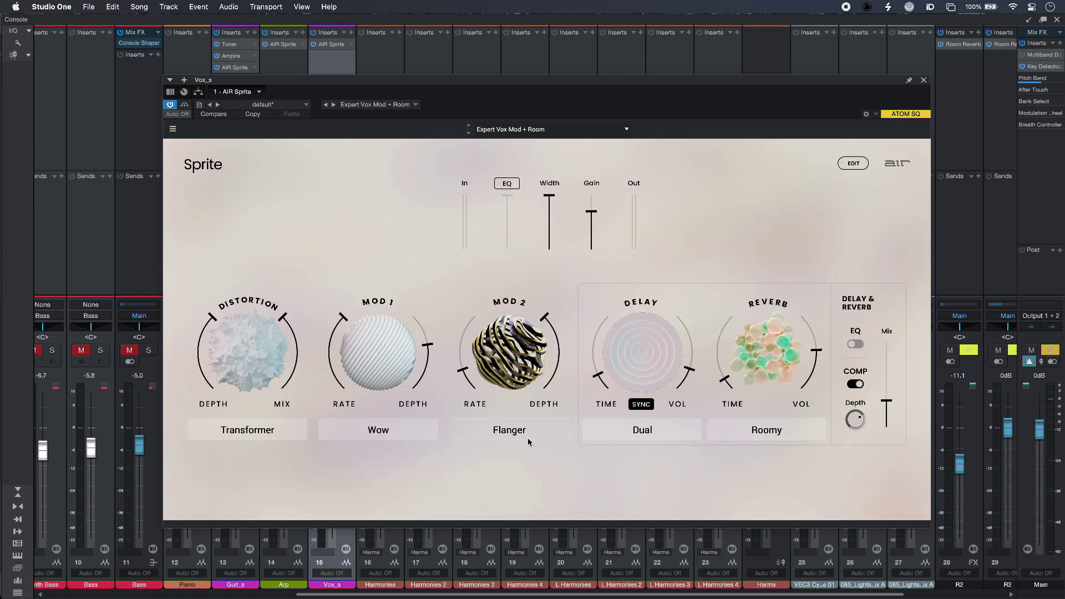
# Step: Keep Flanger on Mod 2 and save the vocal settings as a preset
pyautogui.click(523, 431)
pyautogui.click(613, 471)
pyautogui.click(173, 130)
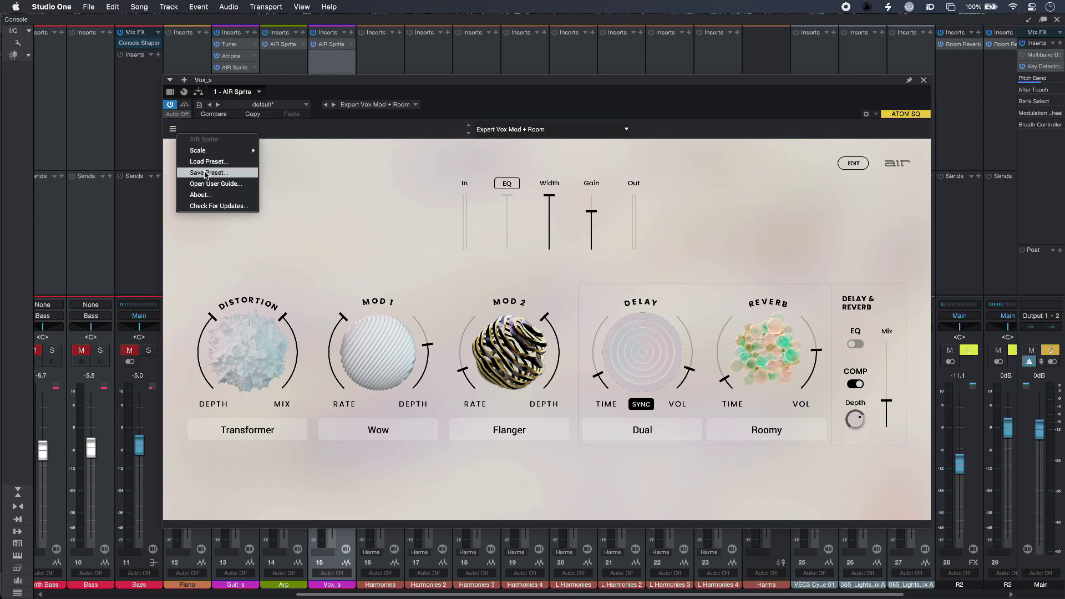
pyautogui.click(315, 191)
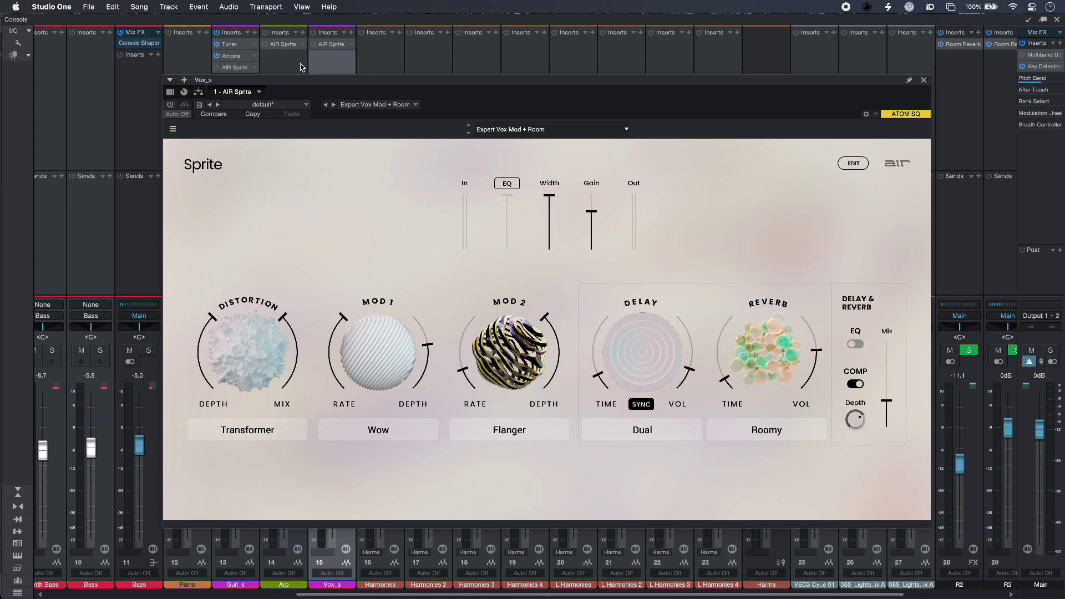
# Step: Show the Arp track's Sprite, then open the Guit_s track's AIR Sprite window
pyautogui.click(301, 64)
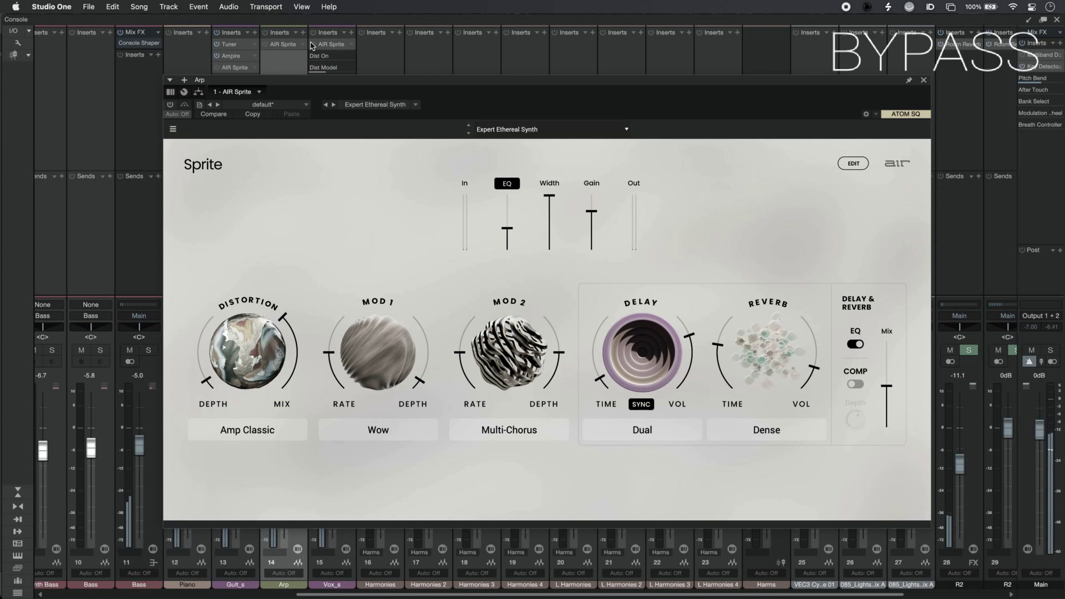
pyautogui.click(234, 67)
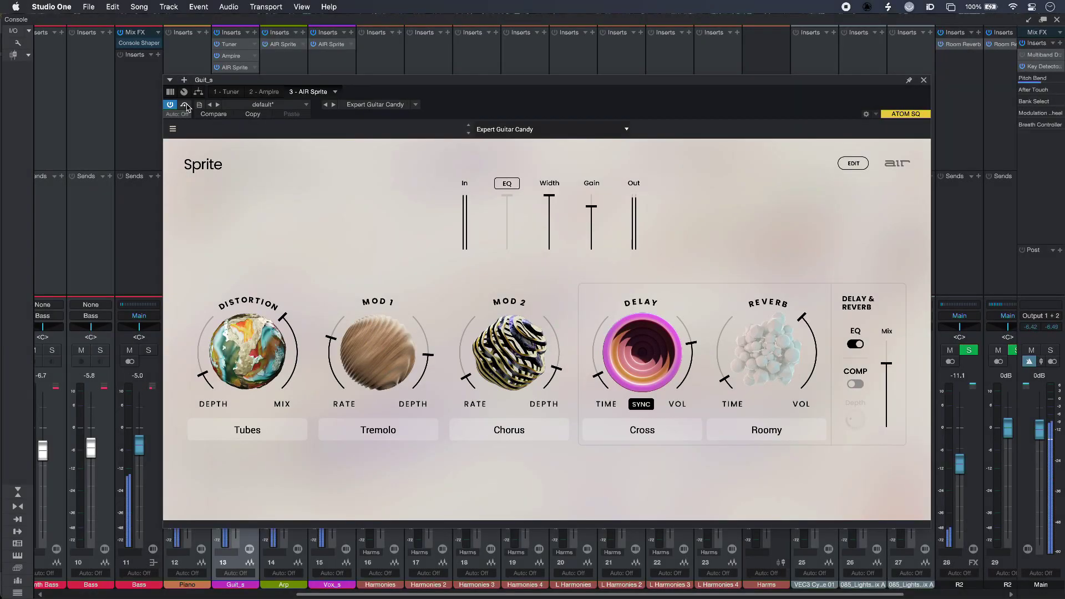